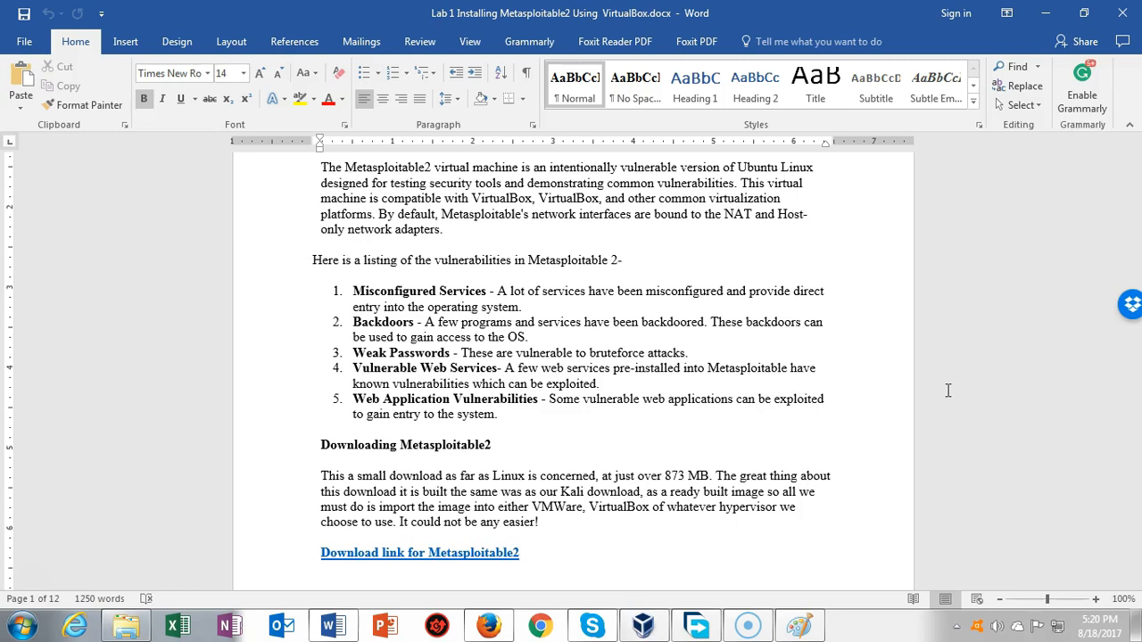
Step: Scroll the lab document down to the 'Download link for Metasploitable2' hyperlink
scroll(57, 556, down, 5)
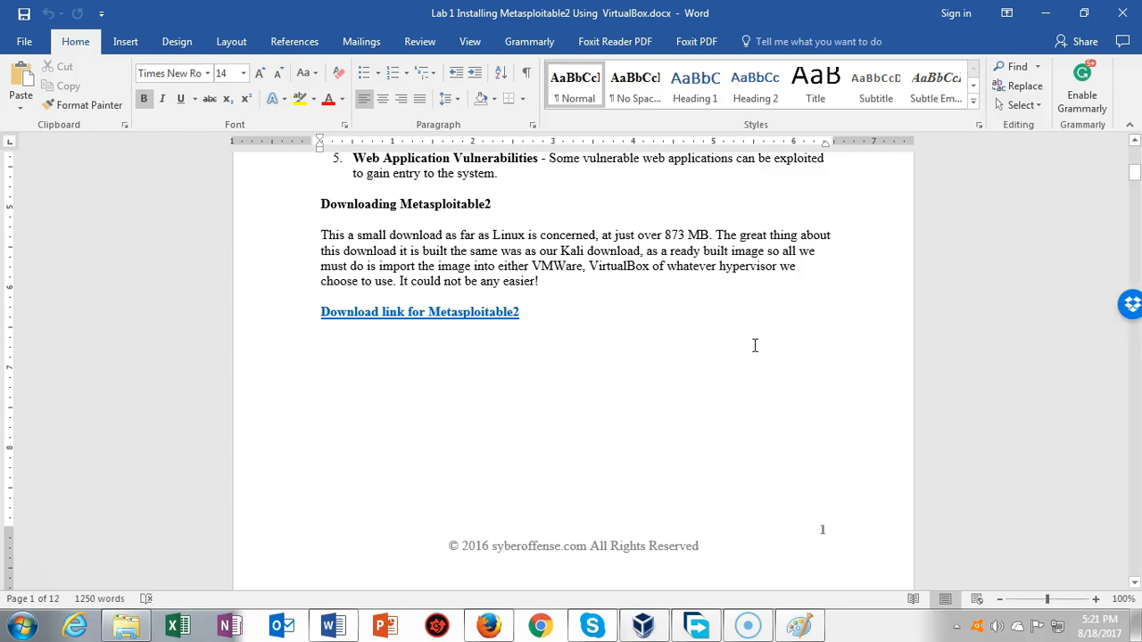
Step: Follow the link to SourceForge and copy the direct download link for metasploitable-linux-2.0.0.zip
ctrl+click(431, 313)
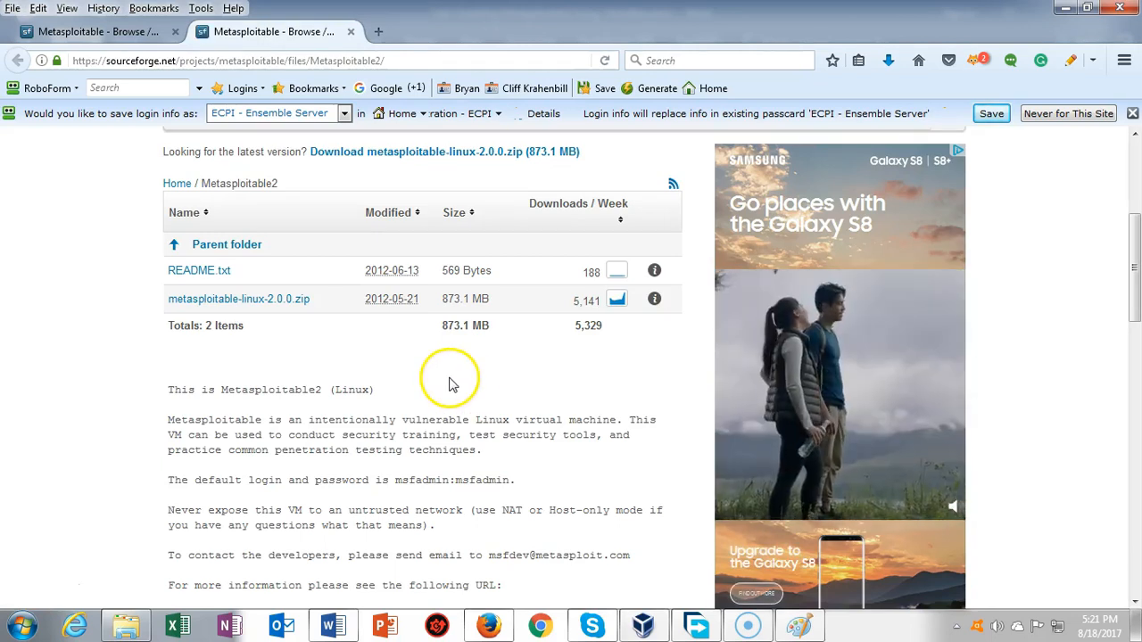
click(451, 379)
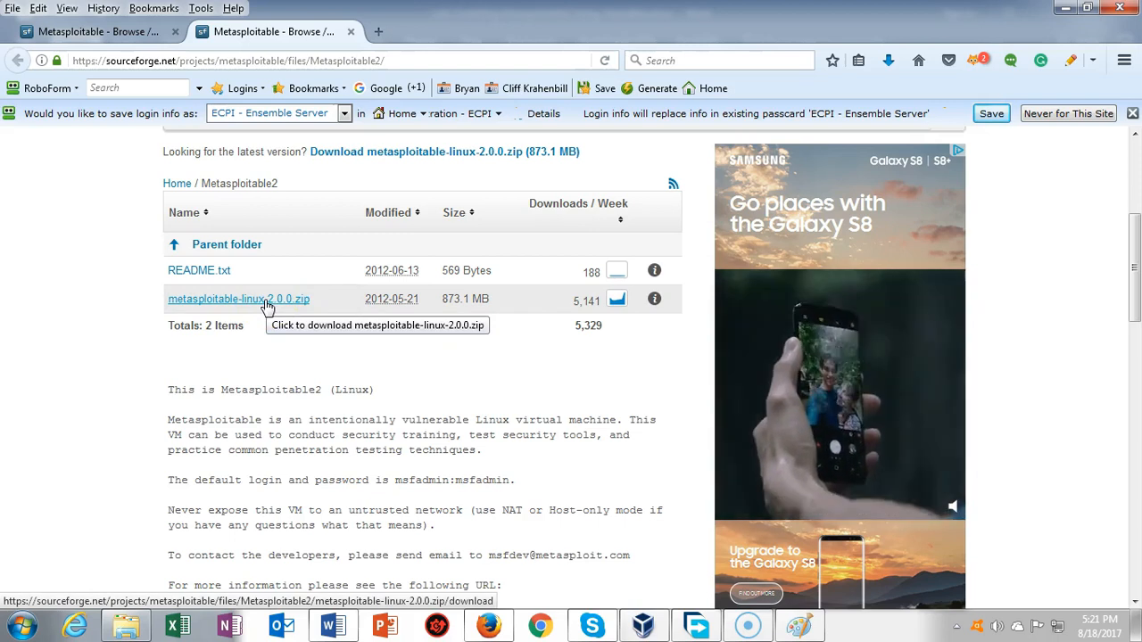
click(190, 415)
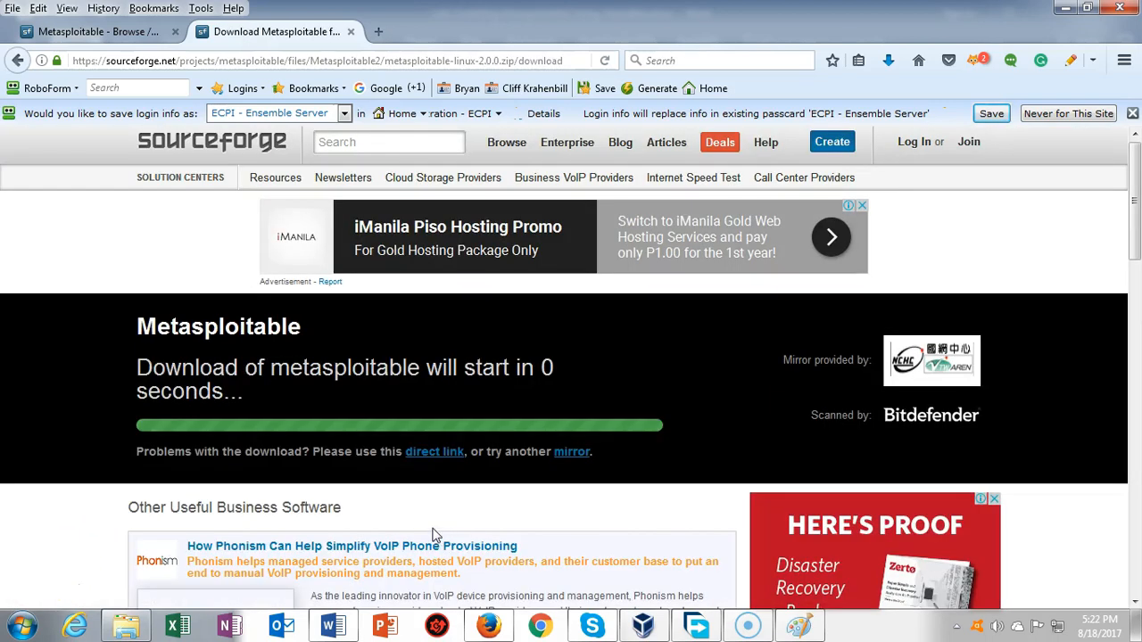
right_click(431, 455)
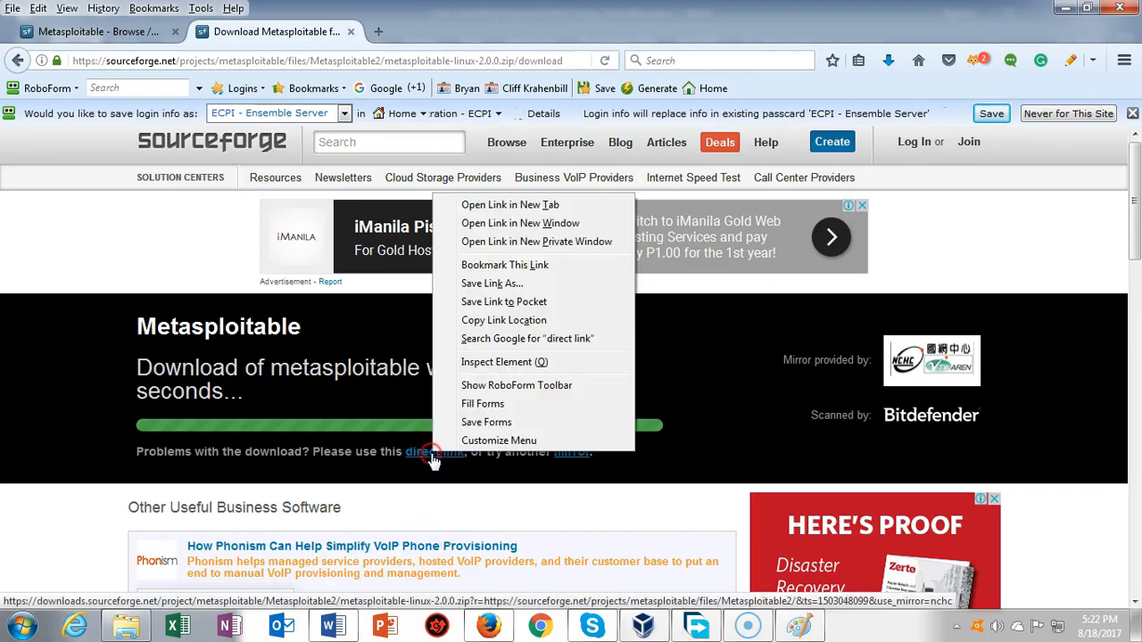
click(495, 323)
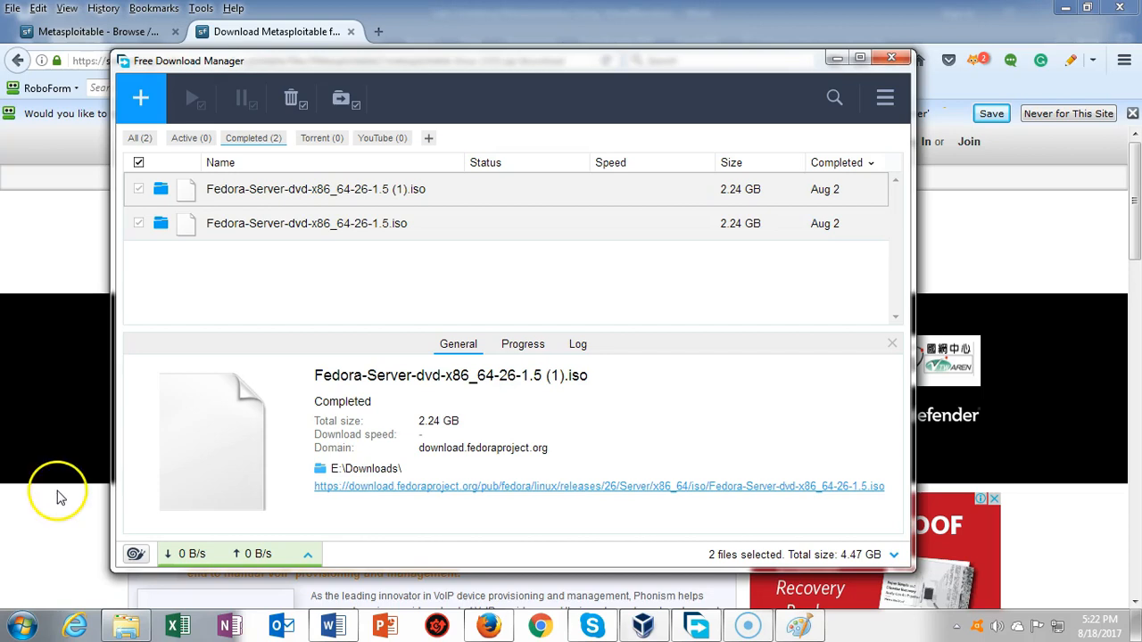
Step: Add the copied URL in Free Download Manager and download the zip into E:\Downloads
click(140, 103)
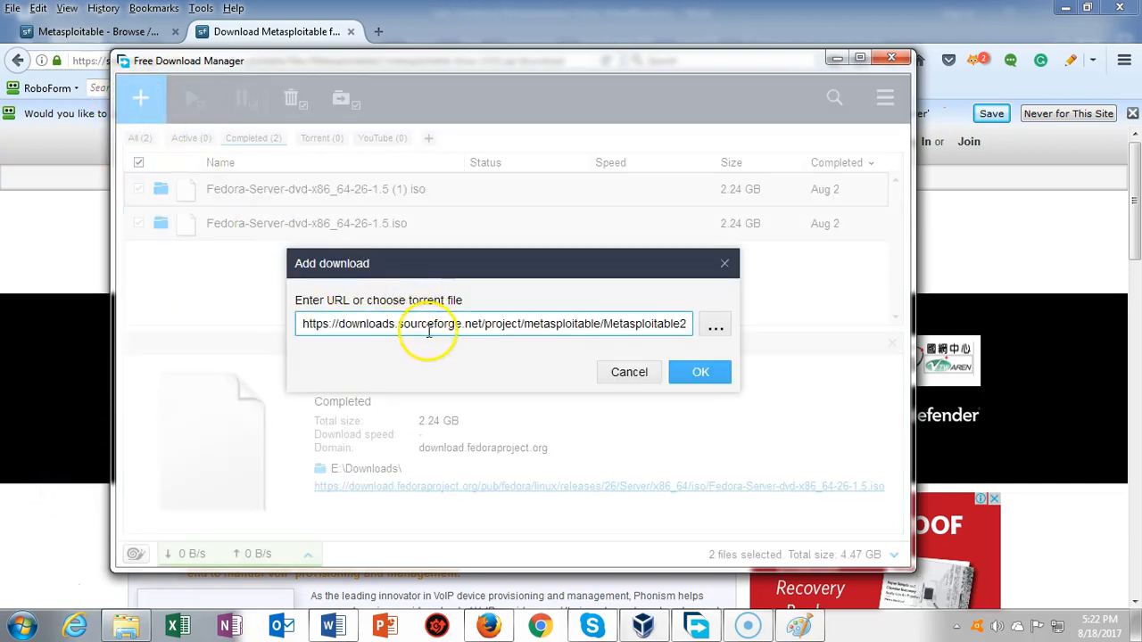
click(304, 324)
drag(316, 324, 763, 328)
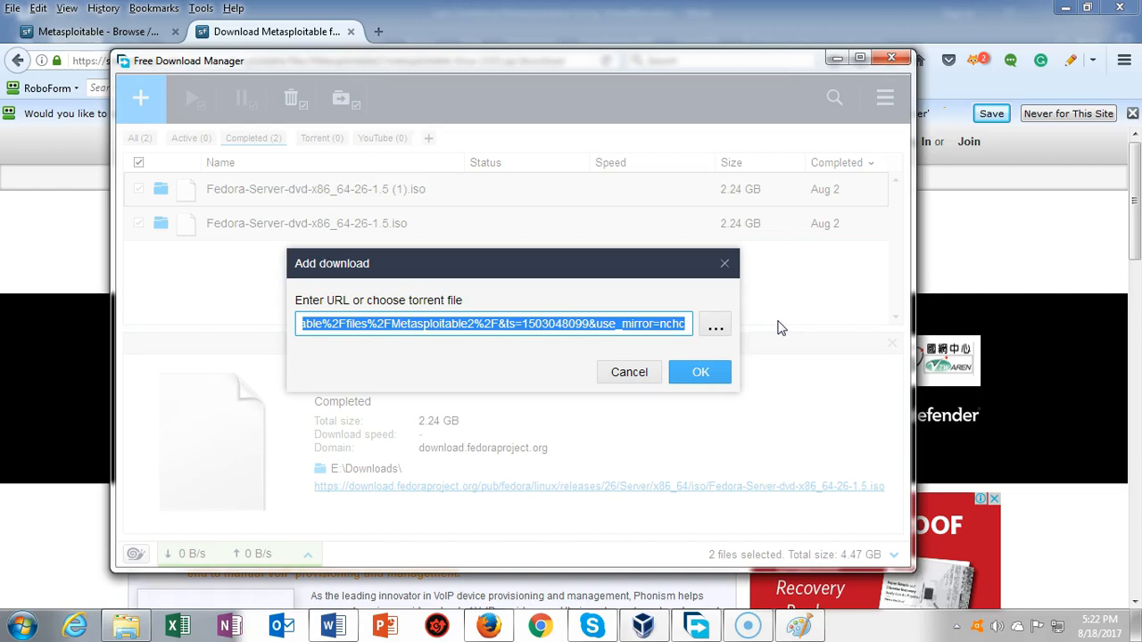
click(700, 373)
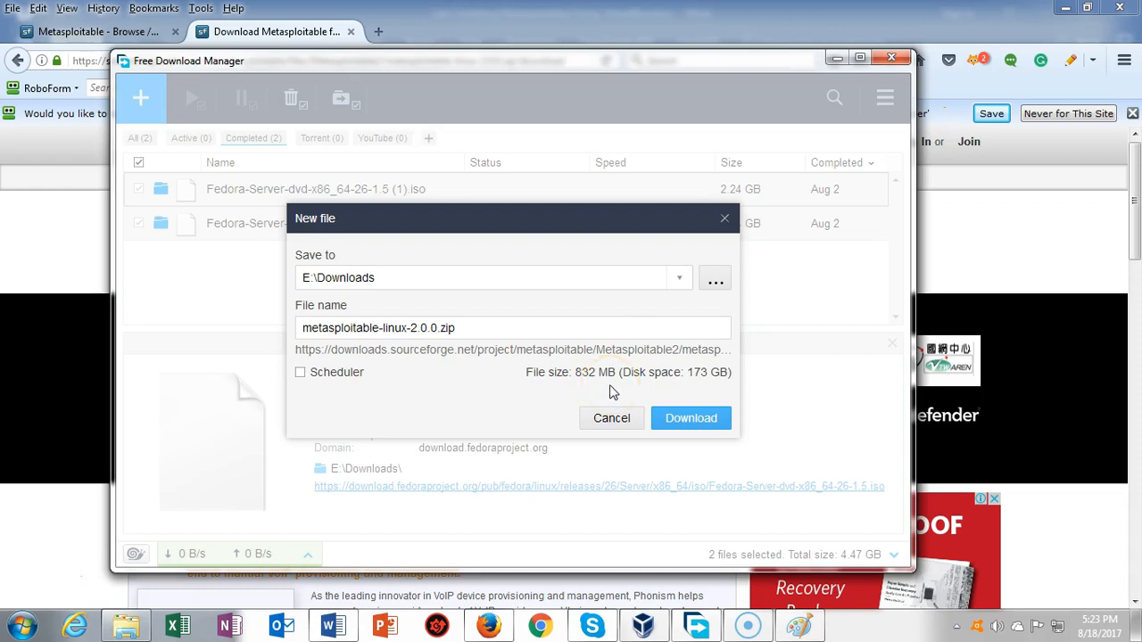
click(688, 419)
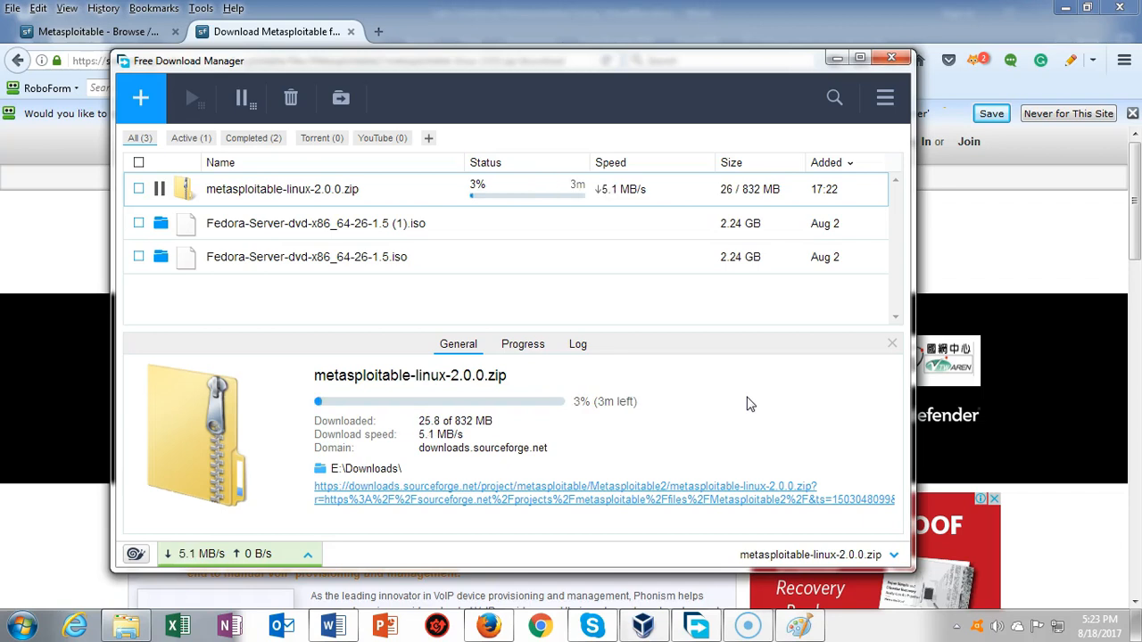
Step: Open the Downloads folder containing the finished metasploitable-linux-2.0.0.zip
click(746, 405)
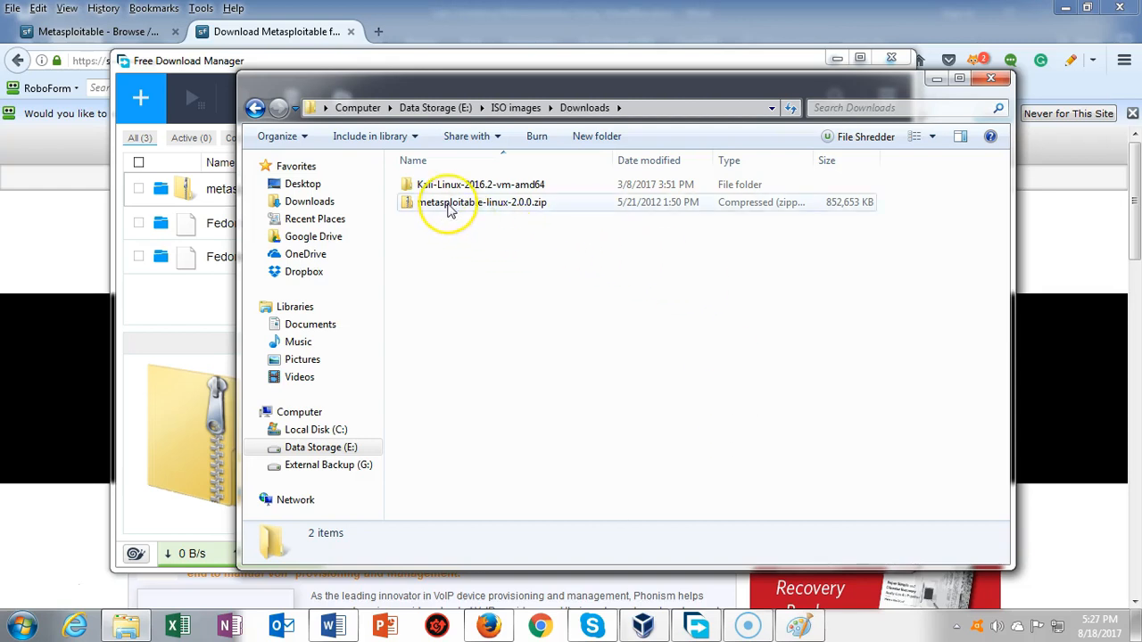
Step: Extract metasploitable-linux-2.0.0.zip with 7-Zip into a metasploitable-linux-2.0.0 folder
right_click(449, 207)
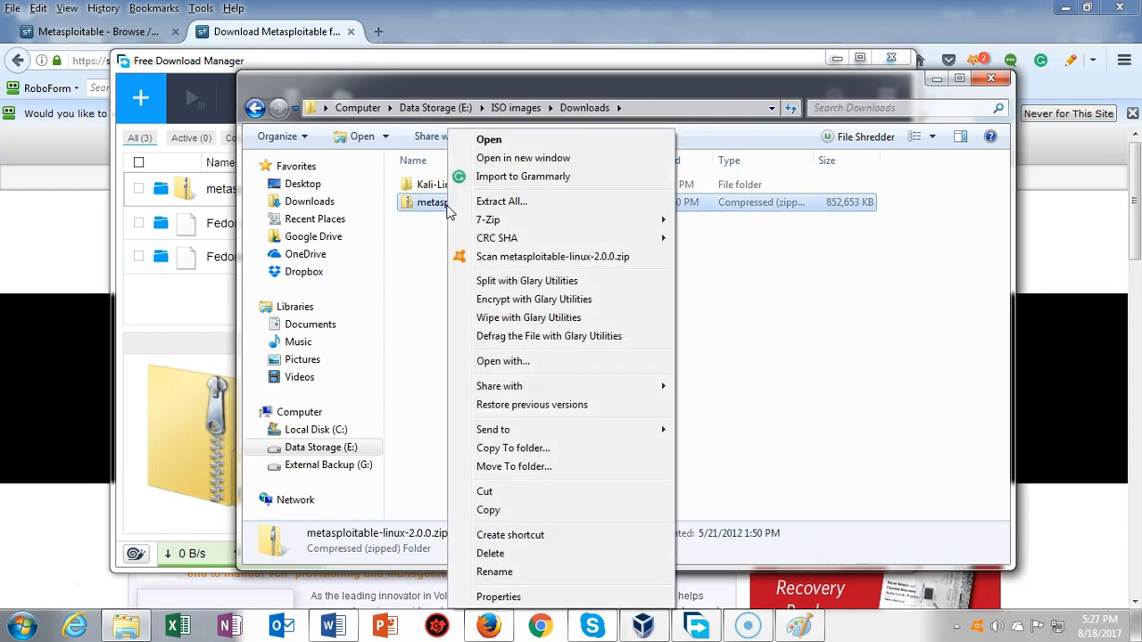
mouse_move(505, 224)
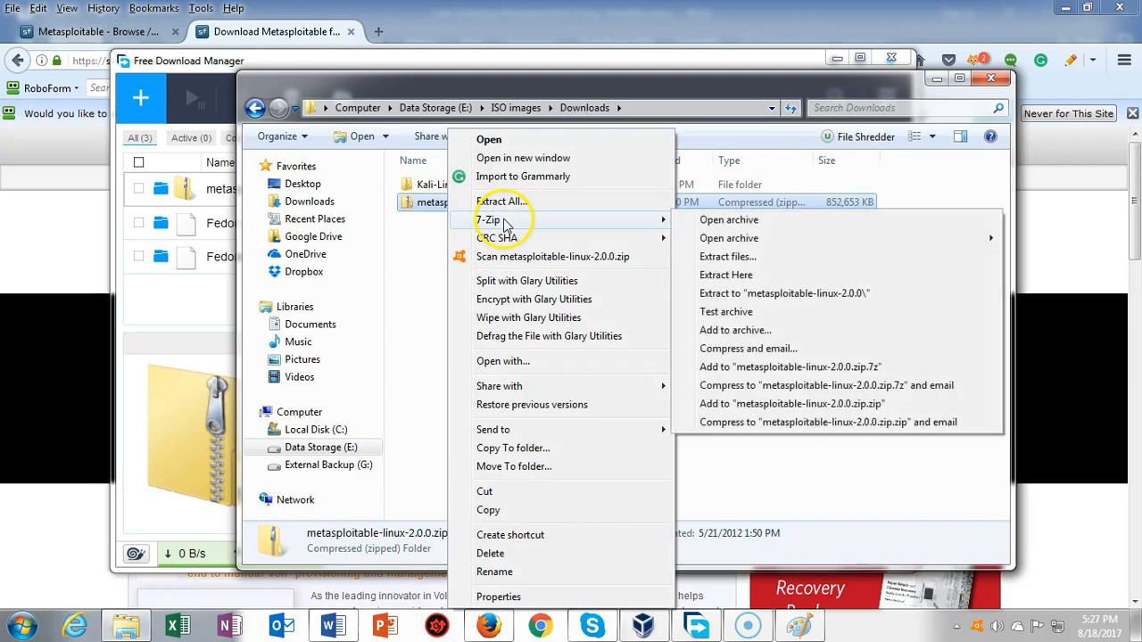
click(770, 294)
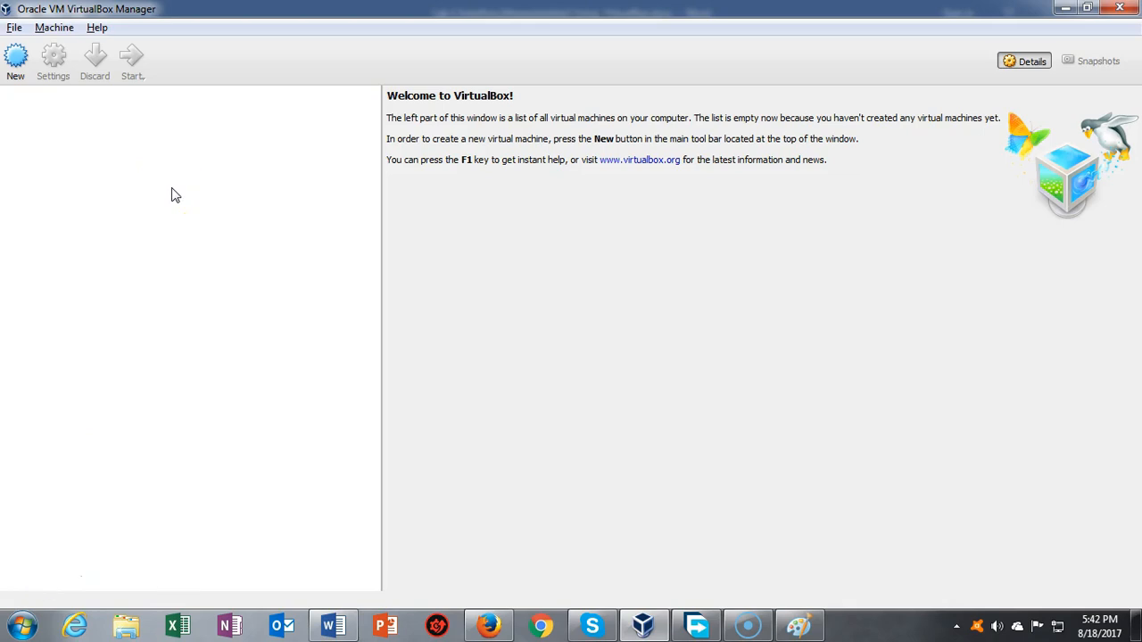
Step: Create a new Linux Ubuntu (64-bit) VM with 1024 MB memory, choosing an existing disk file
click(15, 59)
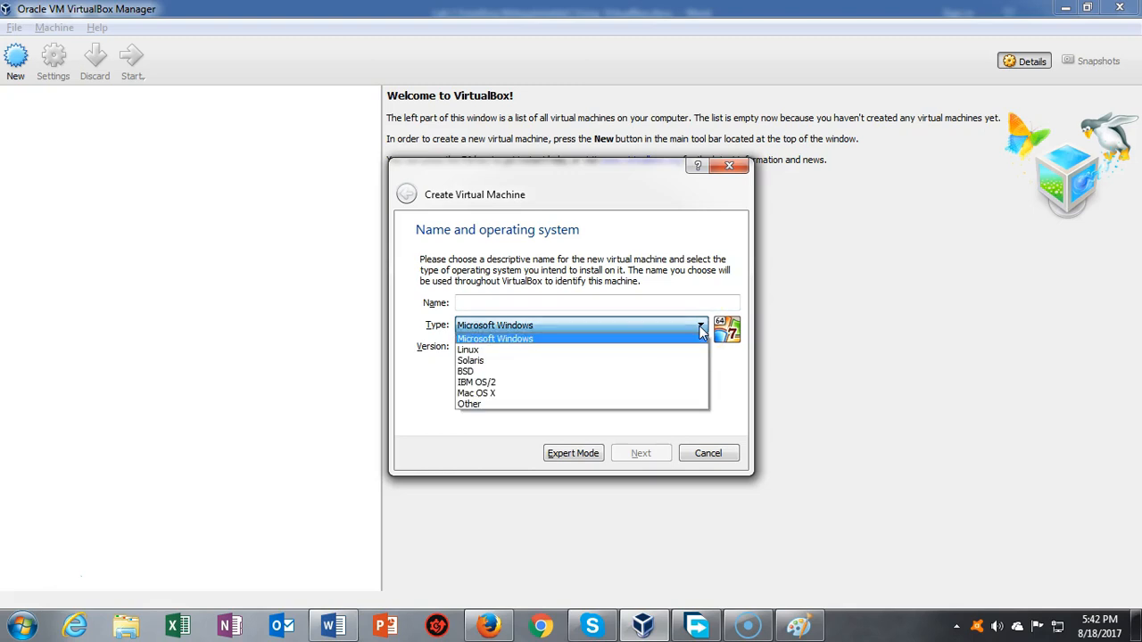
click(479, 350)
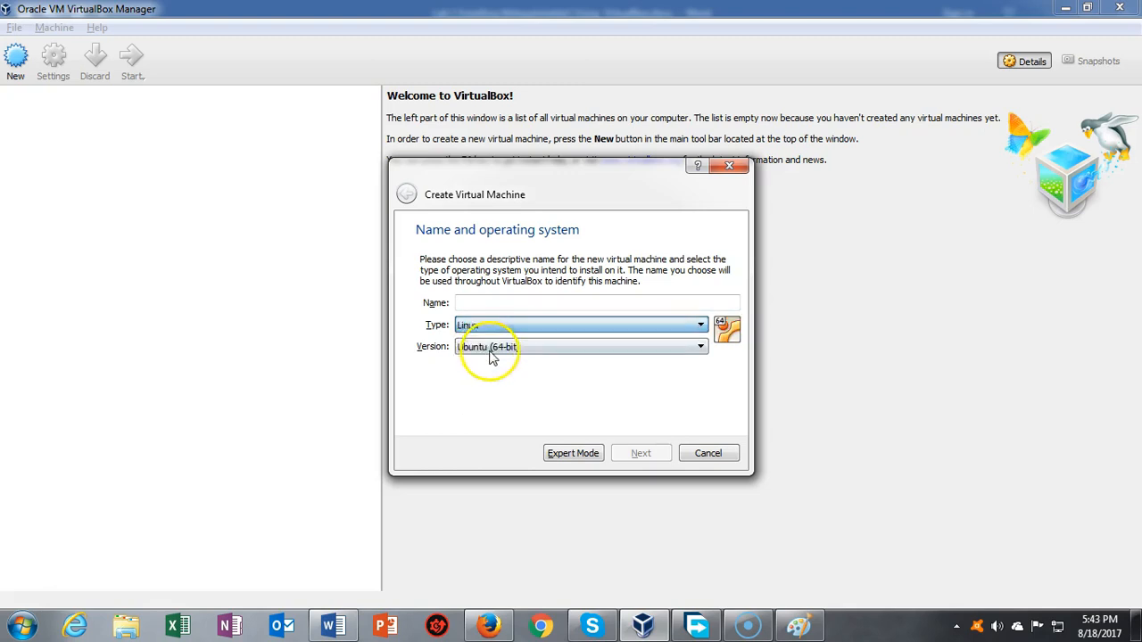
click(700, 348)
click(701, 348)
click(474, 304)
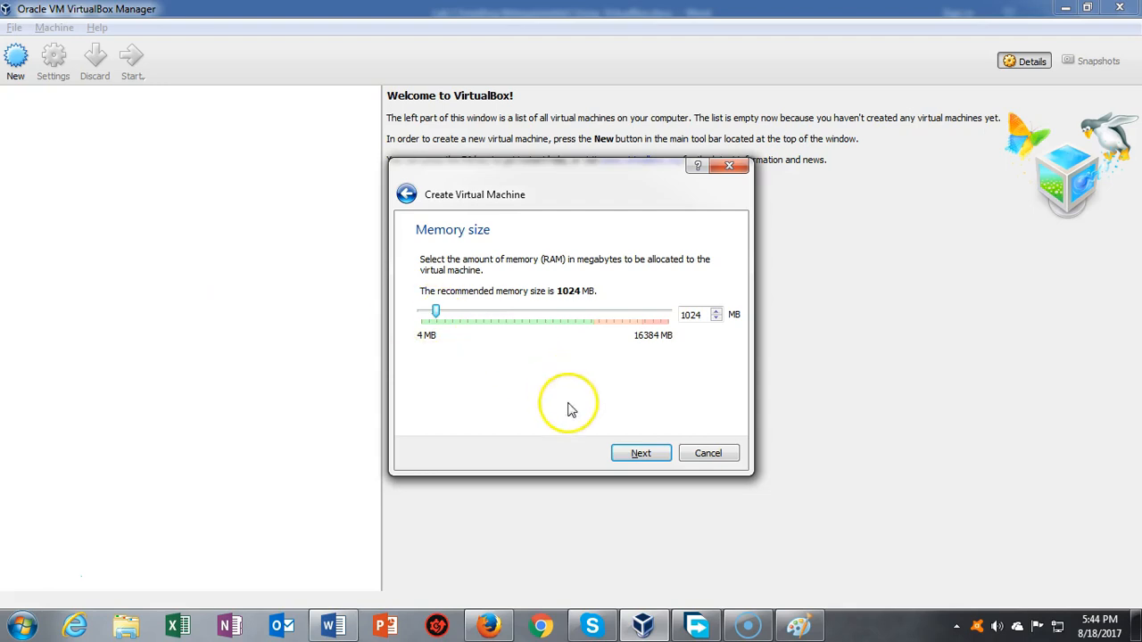
click(640, 455)
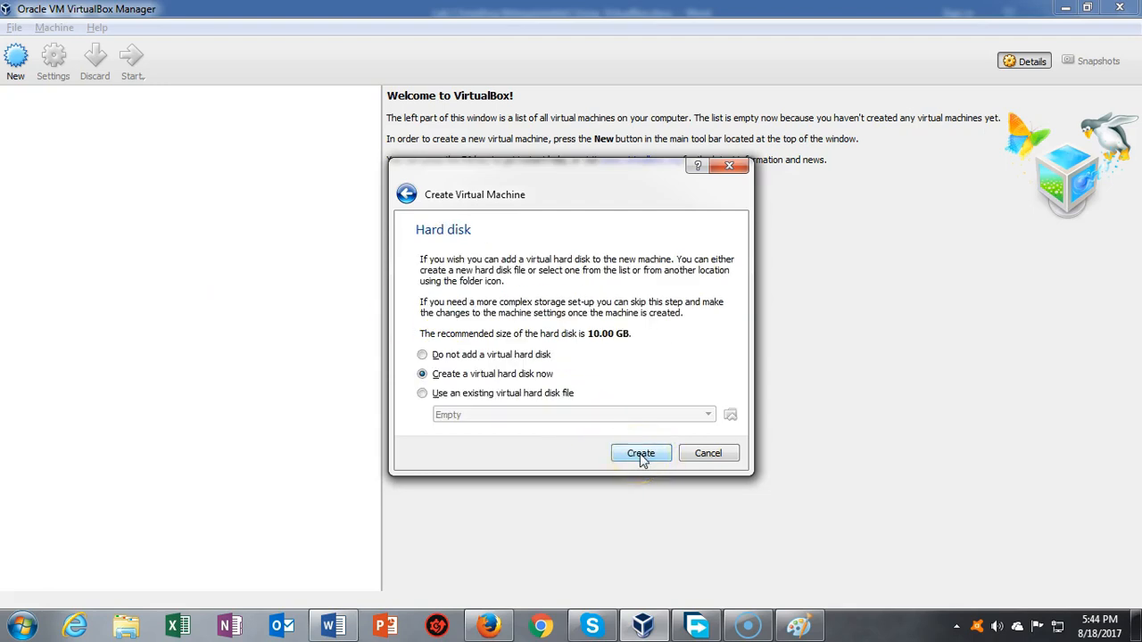
click(459, 397)
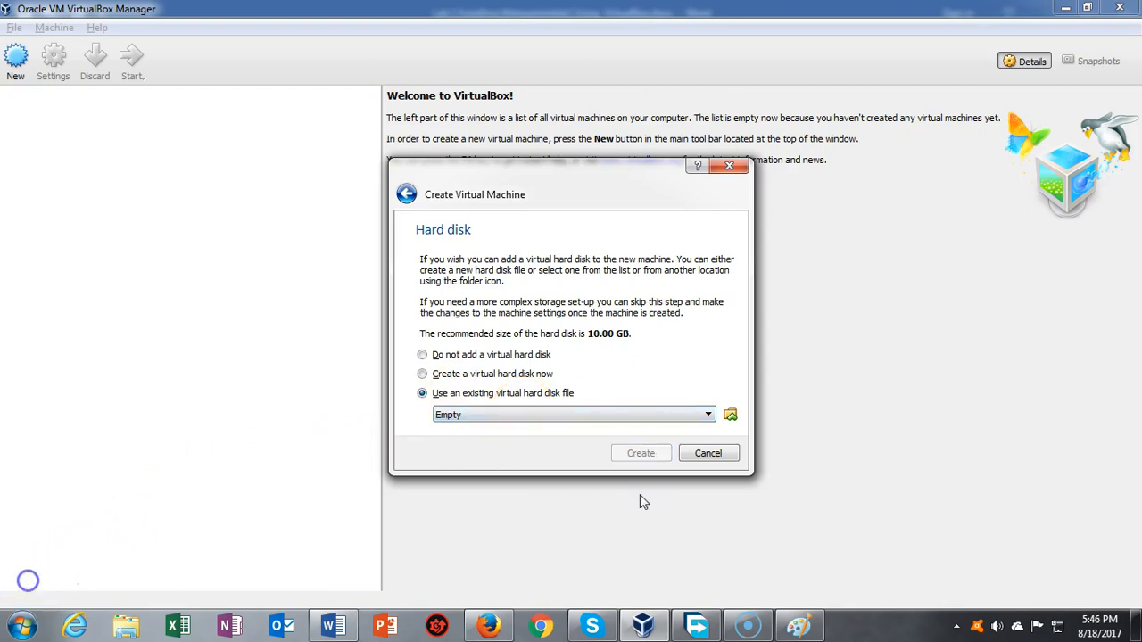
Step: Browse Data Storage (E:) > ISO images > Downloads > metasploitable-linux-2.0.0 > Metasploitable2-Linux
click(730, 415)
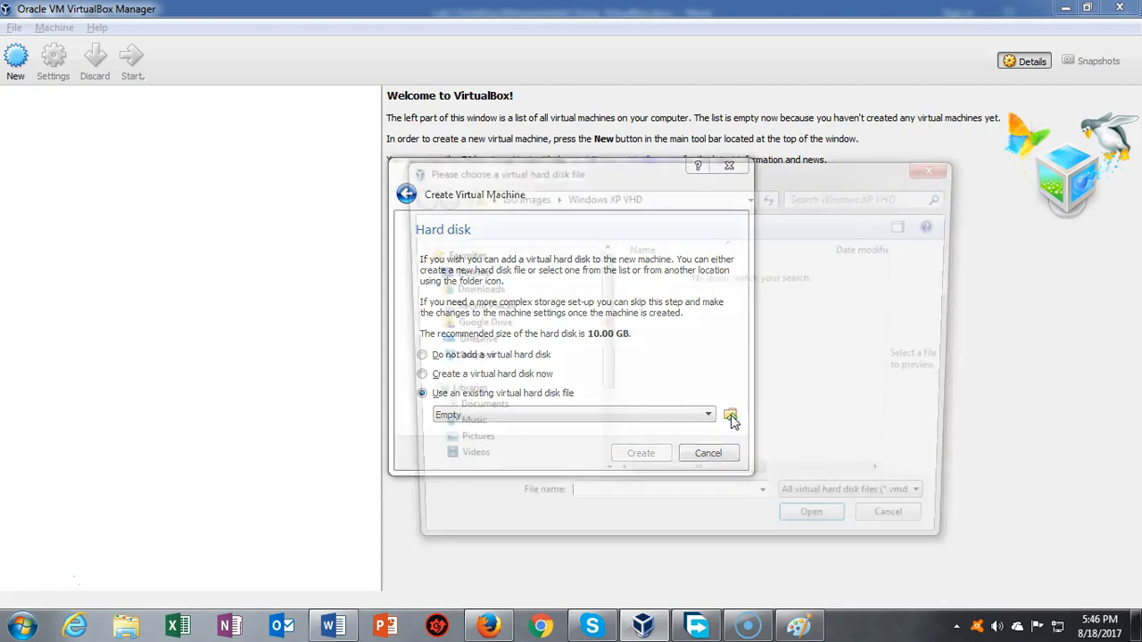
drag(604, 361, 604, 438)
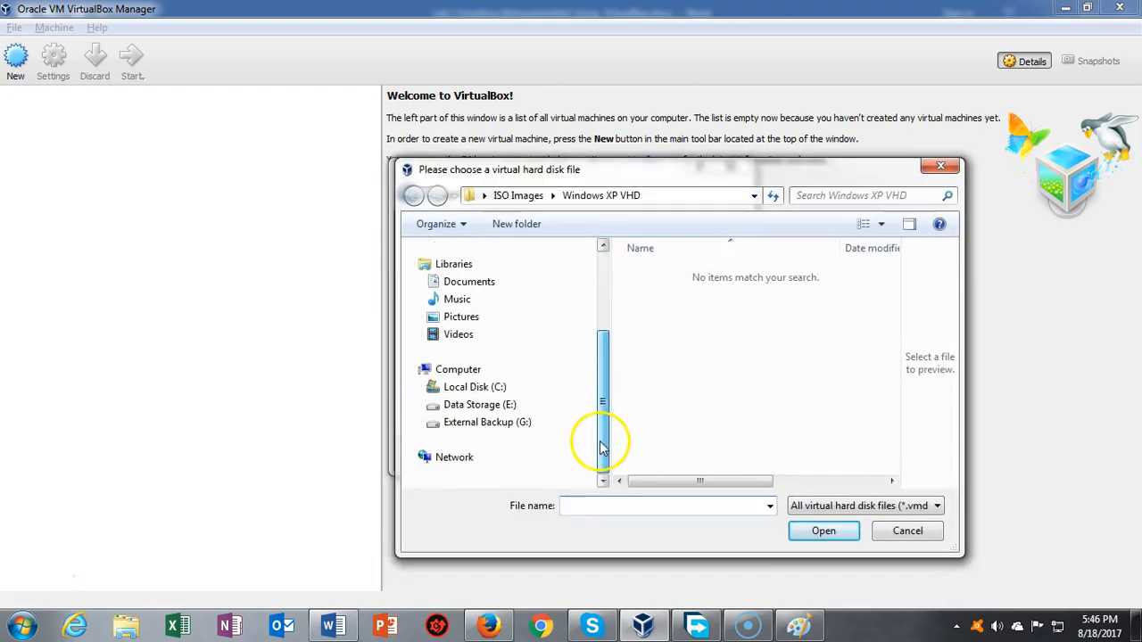
click(471, 406)
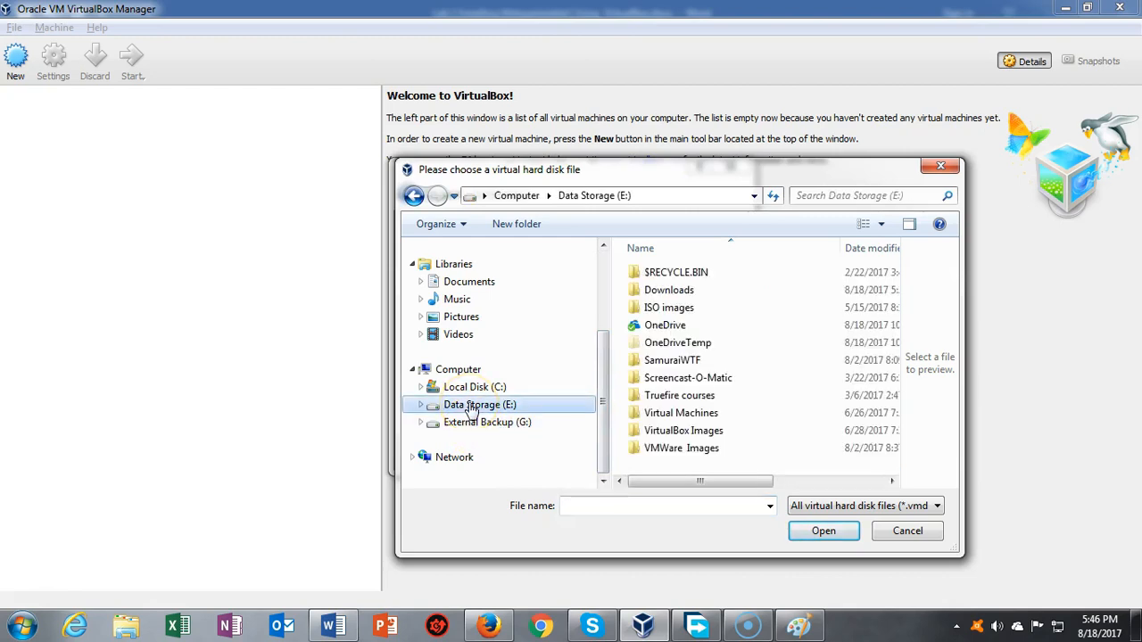
double_click(669, 309)
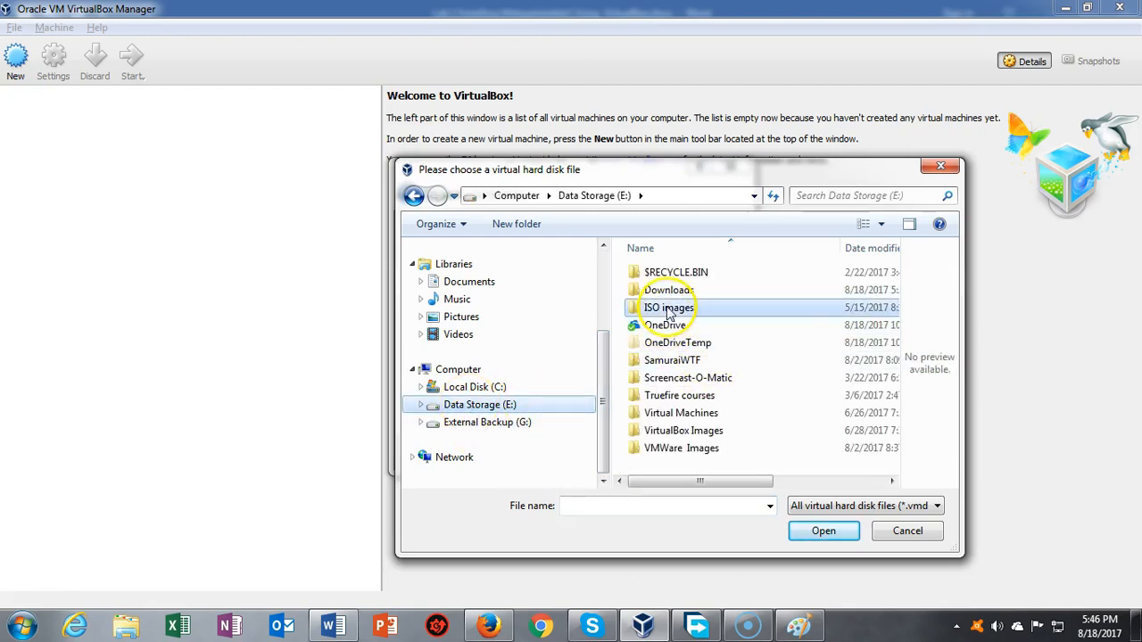
double_click(671, 275)
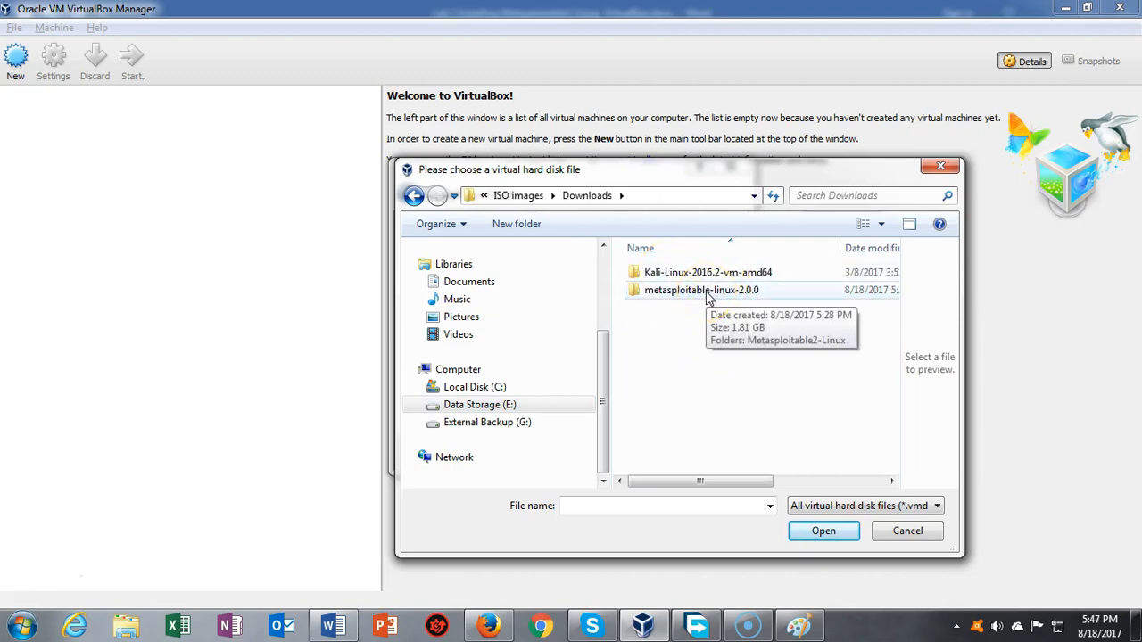
double_click(705, 293)
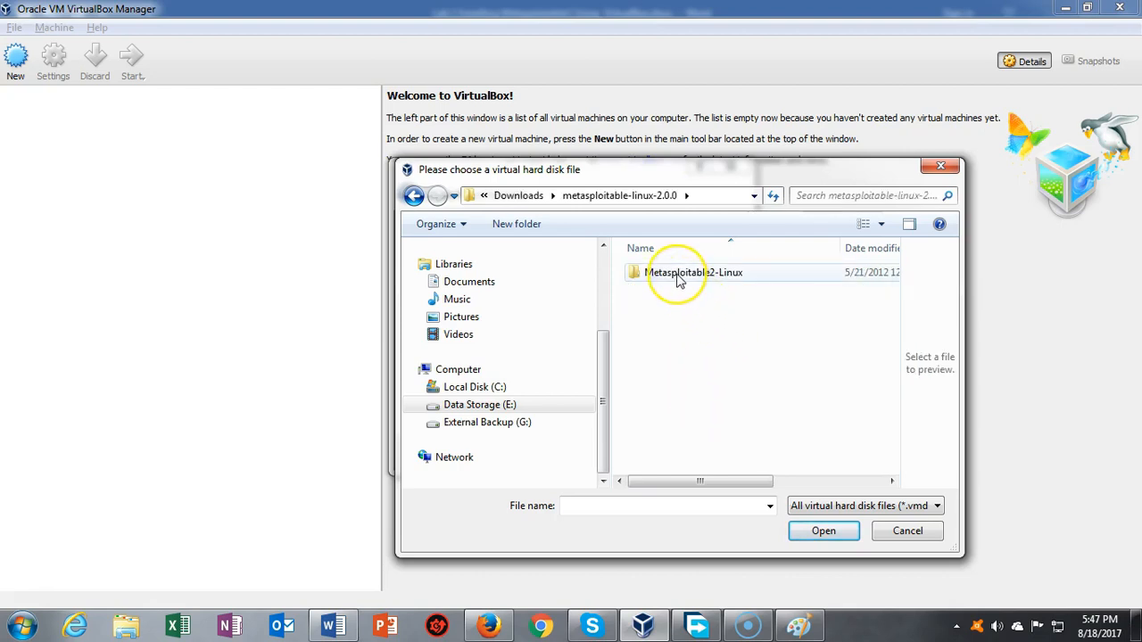
double_click(678, 280)
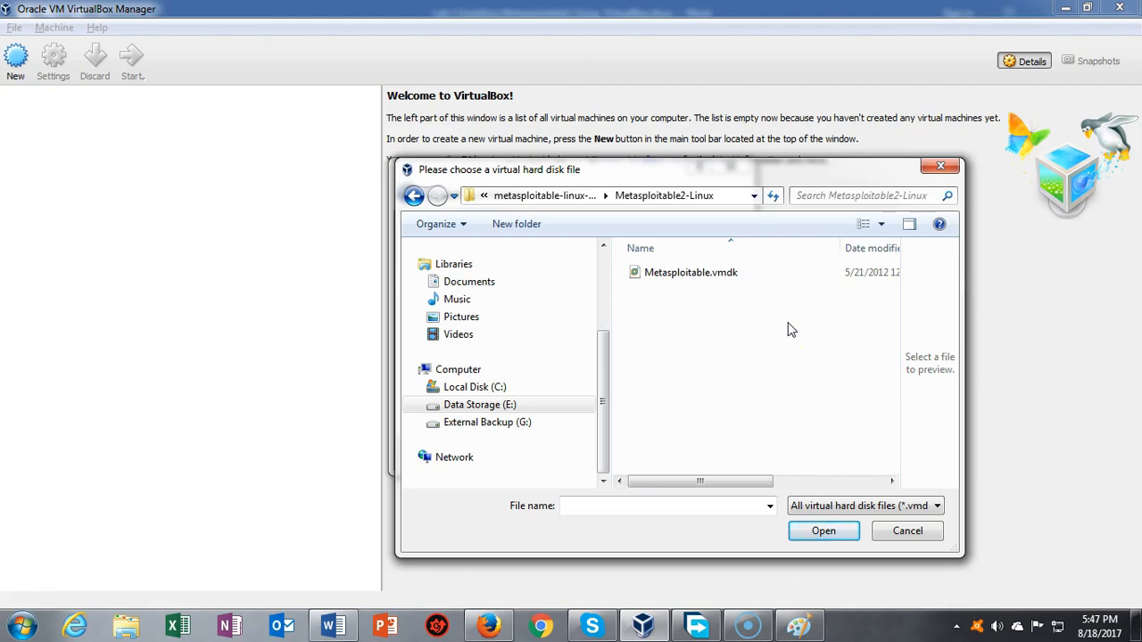
Step: Attach Metasploitable.vmdk as the hard disk and create the Metesploitable2 machine
click(700, 275)
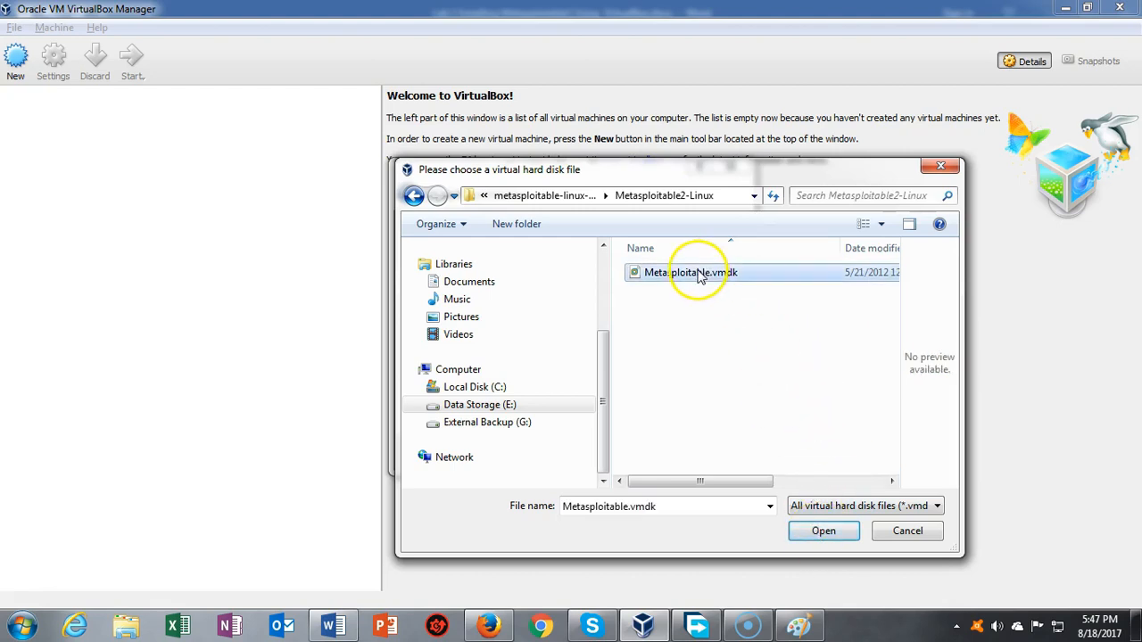
click(822, 532)
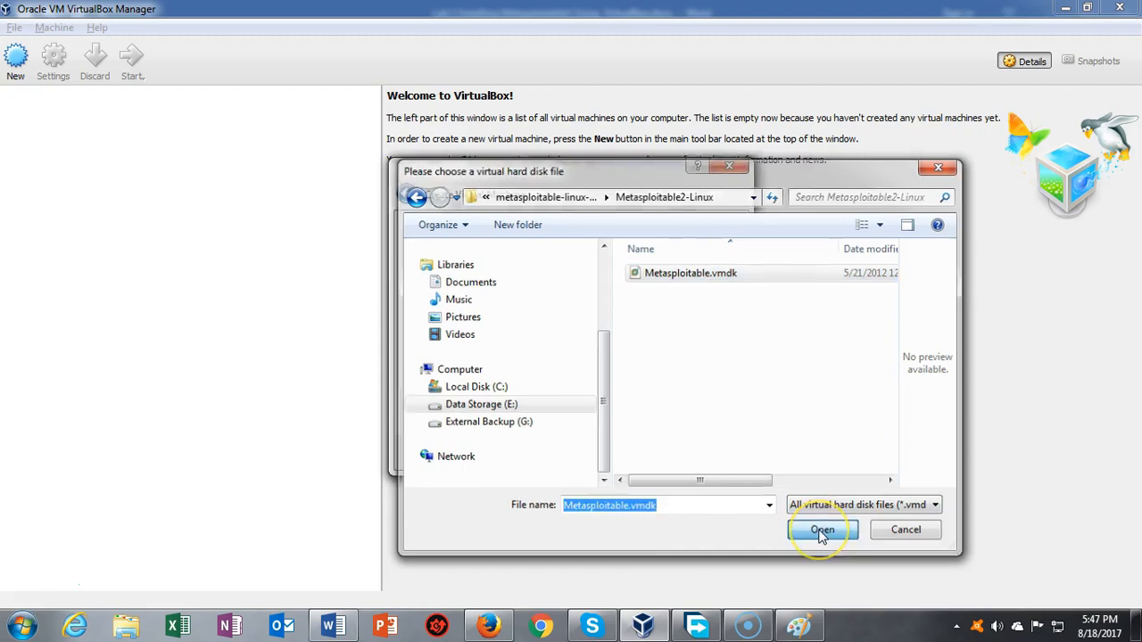
click(639, 453)
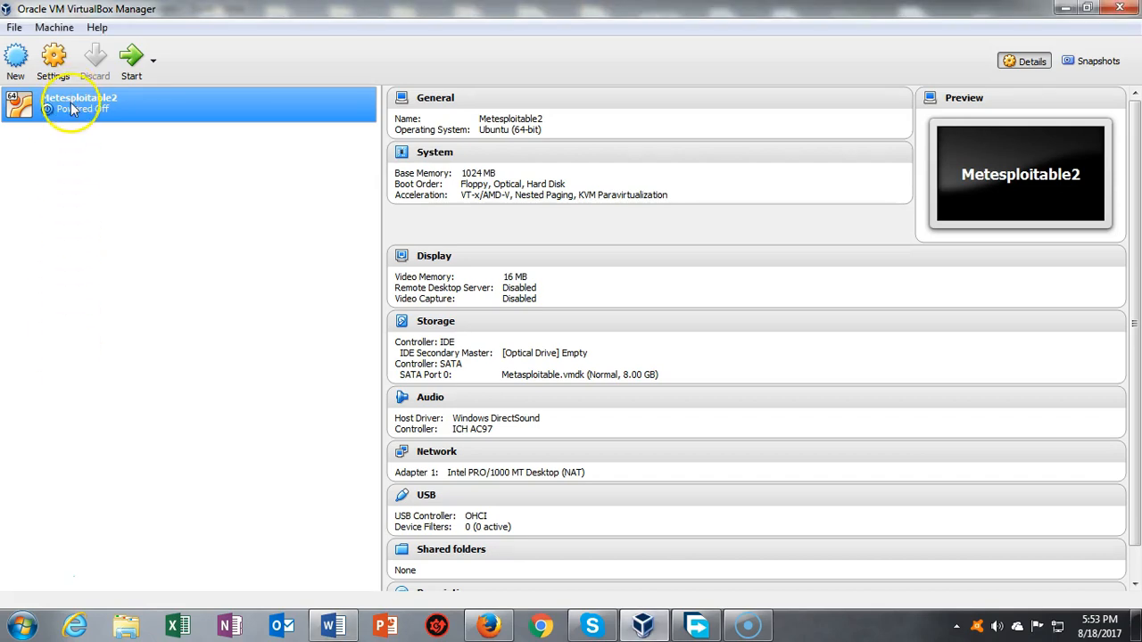
Step: Start the Metesploitable2 virtual machine
click(130, 57)
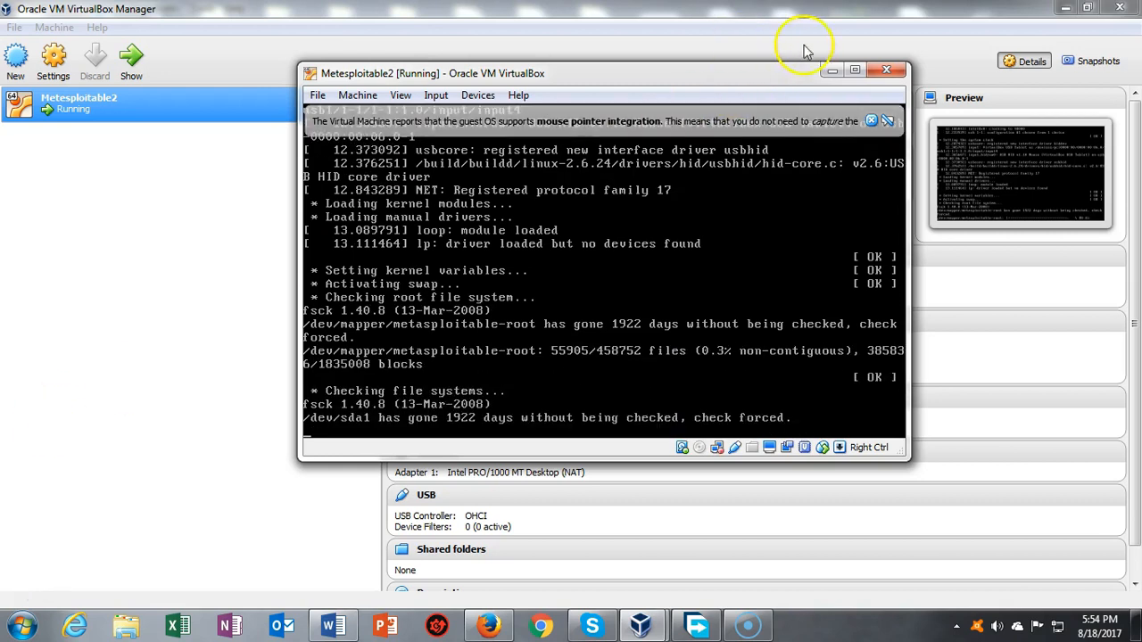
Step: Maximize the Metesploitable2 window while it boots to the login prompt
click(855, 71)
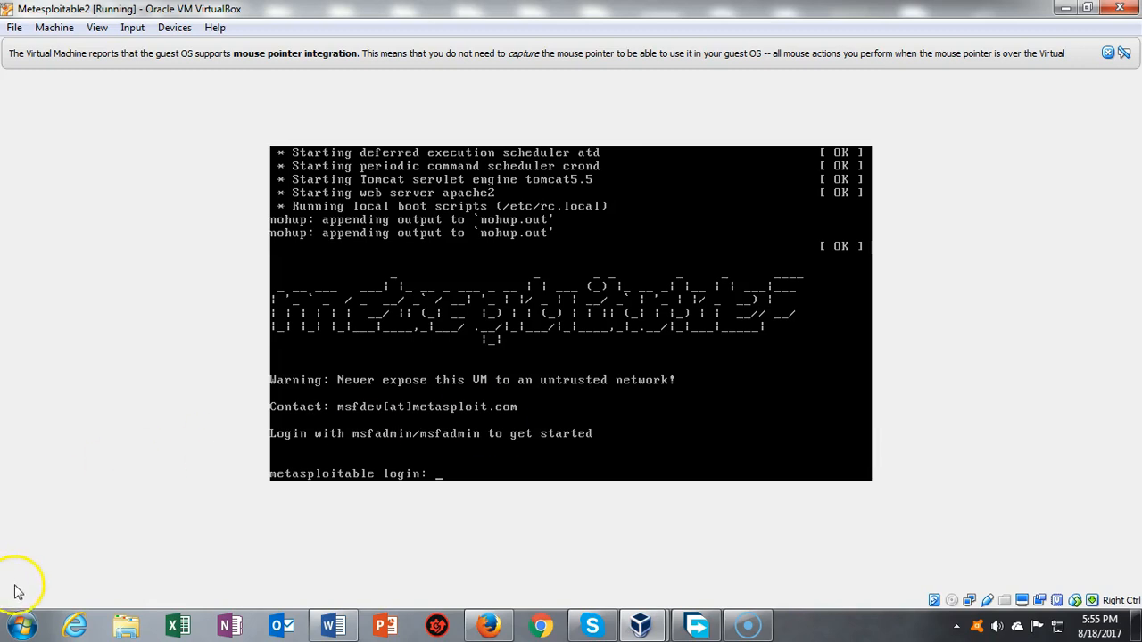
Step: Log in to Metasploitable with the default user name and password
text(msfadmin)
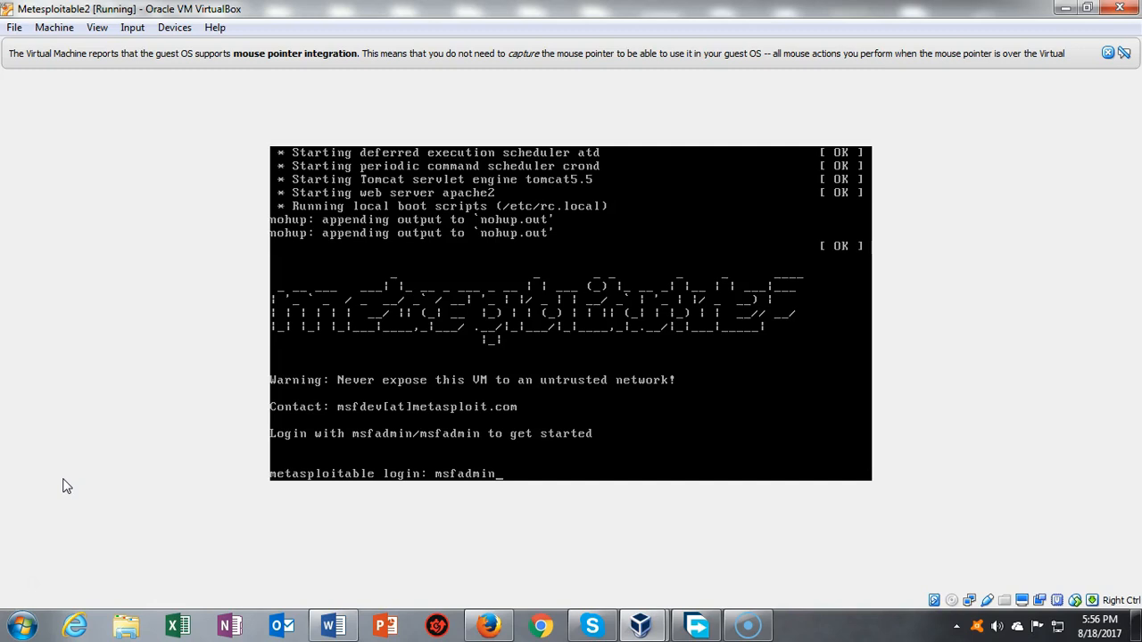
key(Return)
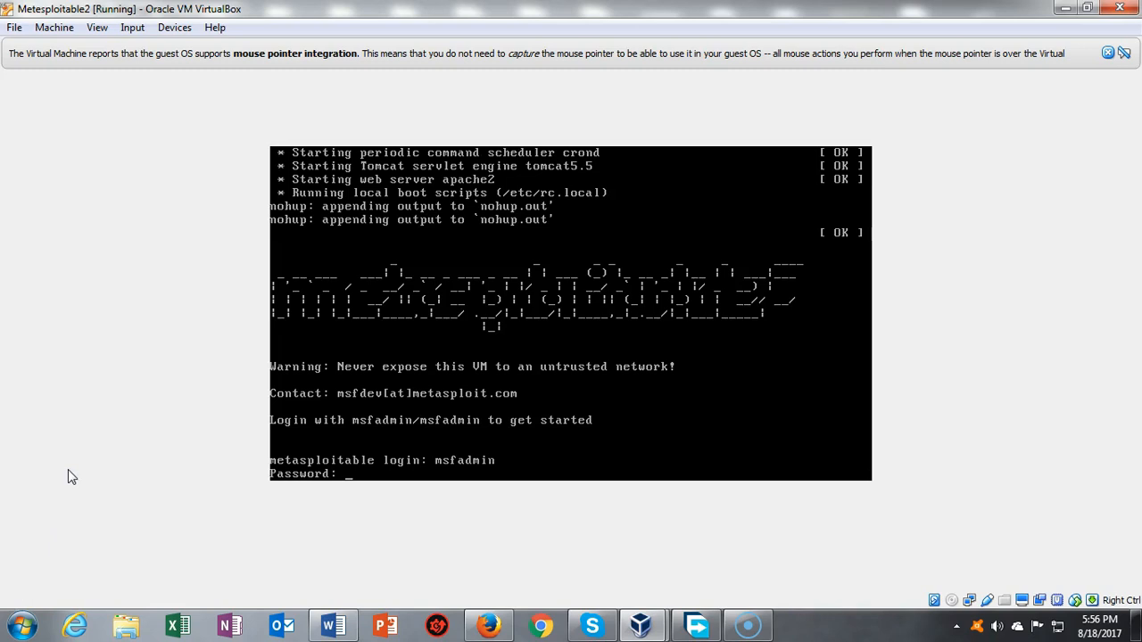
key(Return)
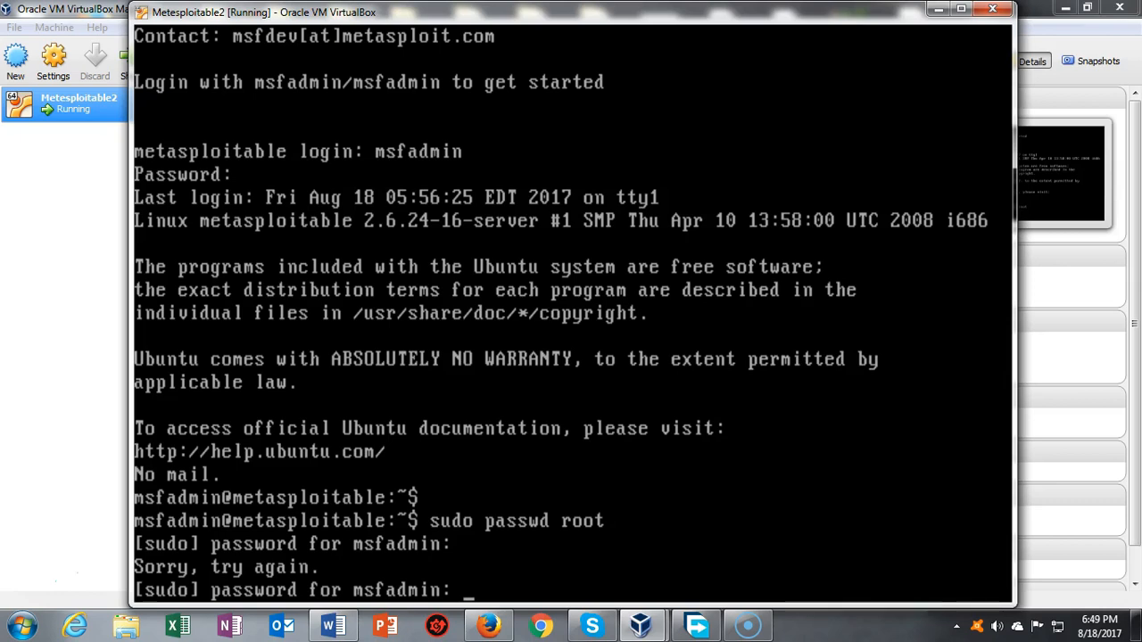
Step: Submit the sudo password, enter the new root password twice, then run su
key(Return)
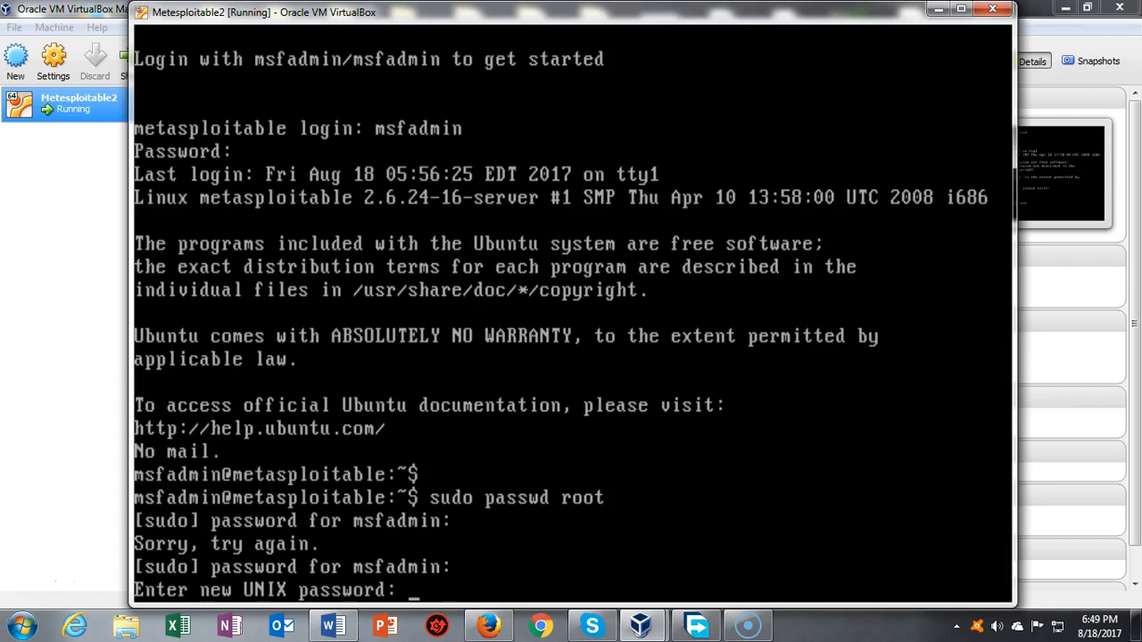
key(Return)
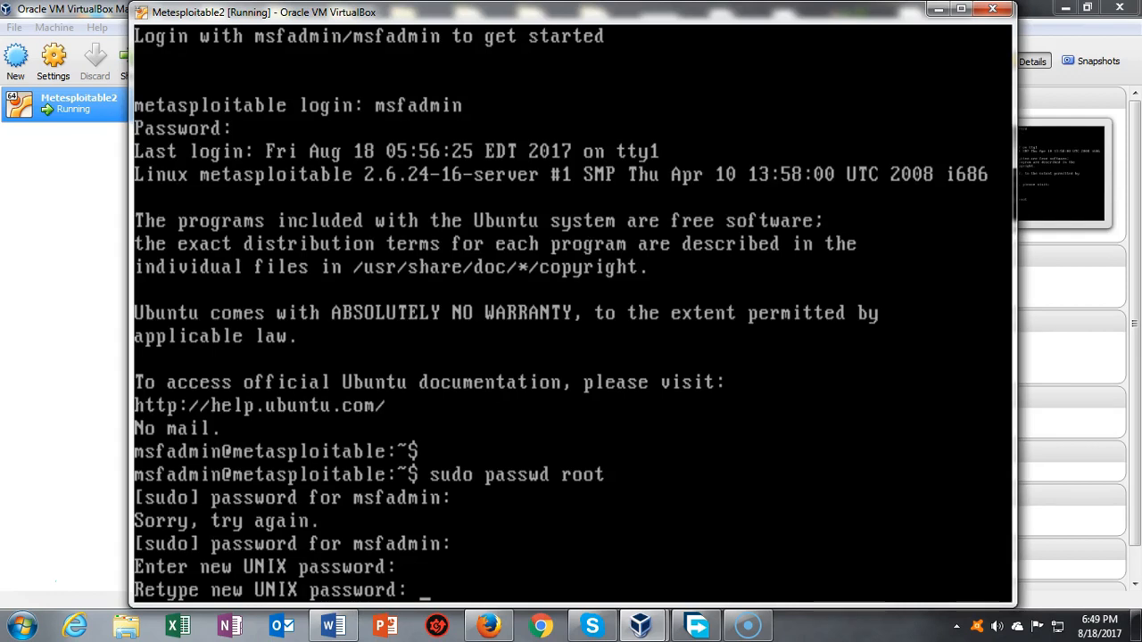
key(Return)
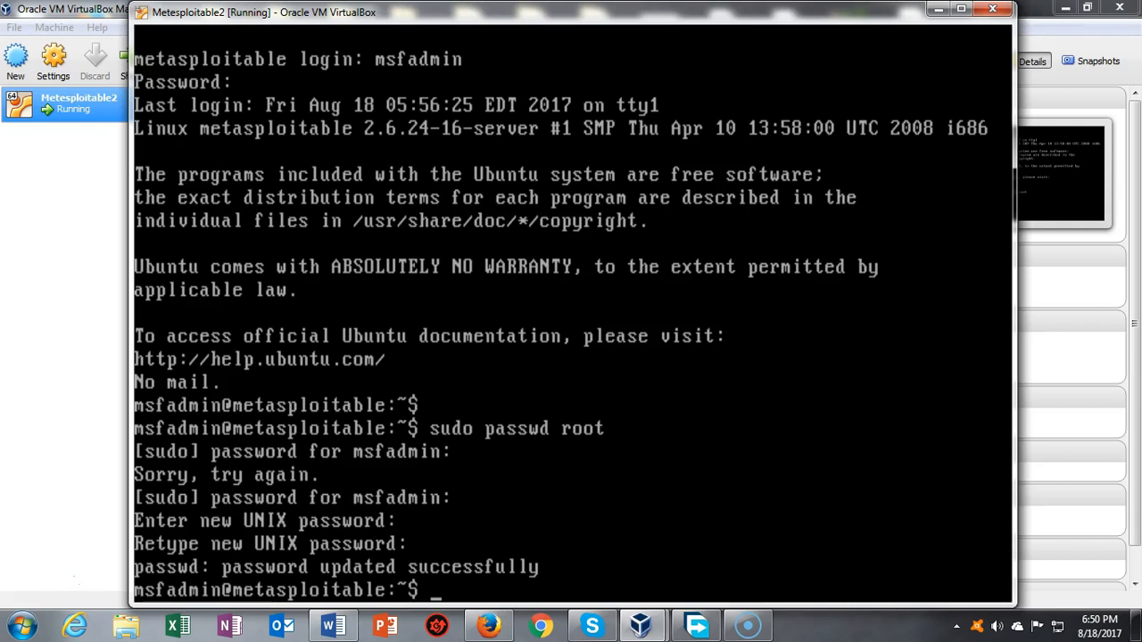
text(su)
key(Return)
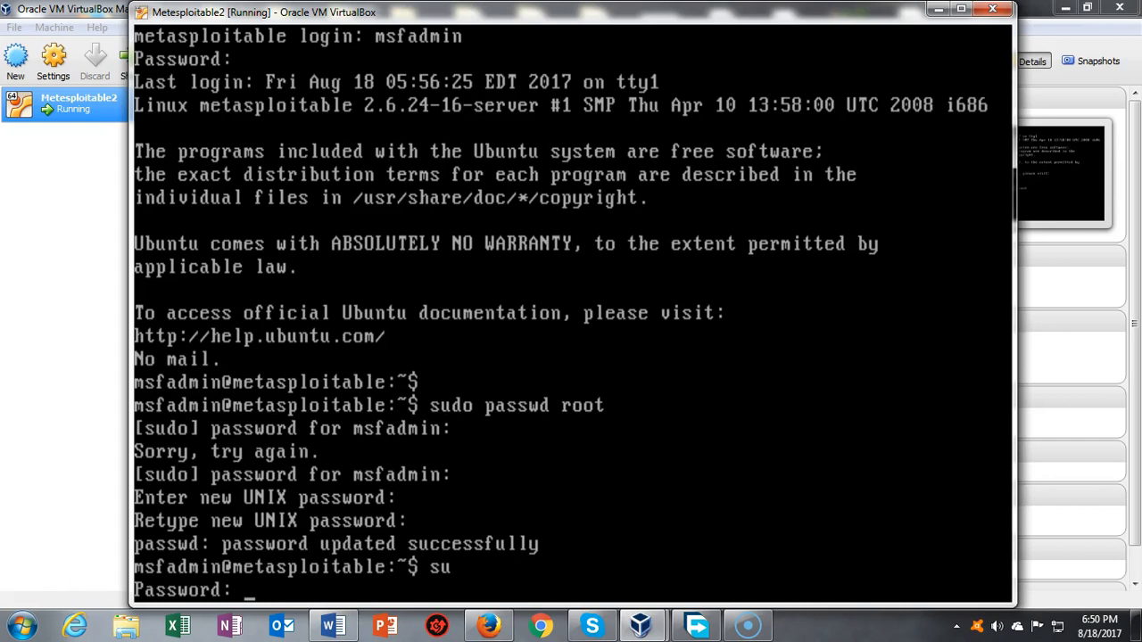
Step: Become root with the root password, then run ifconfig to show eth0 at 192.168.0.28
key(Return)
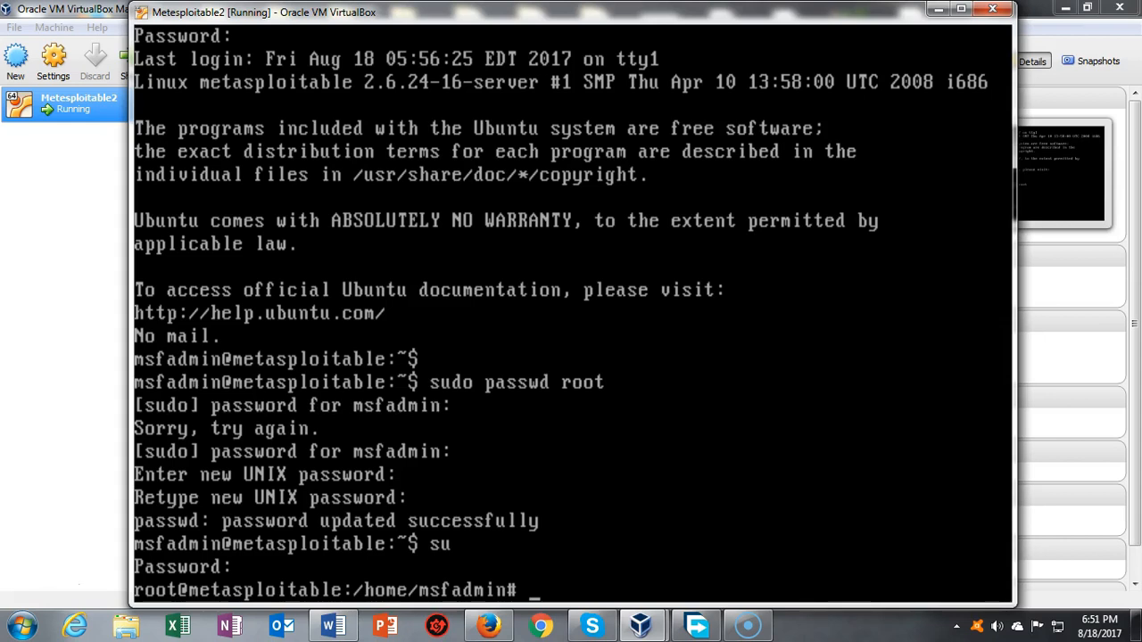
text(ifconfig)
key(Return)
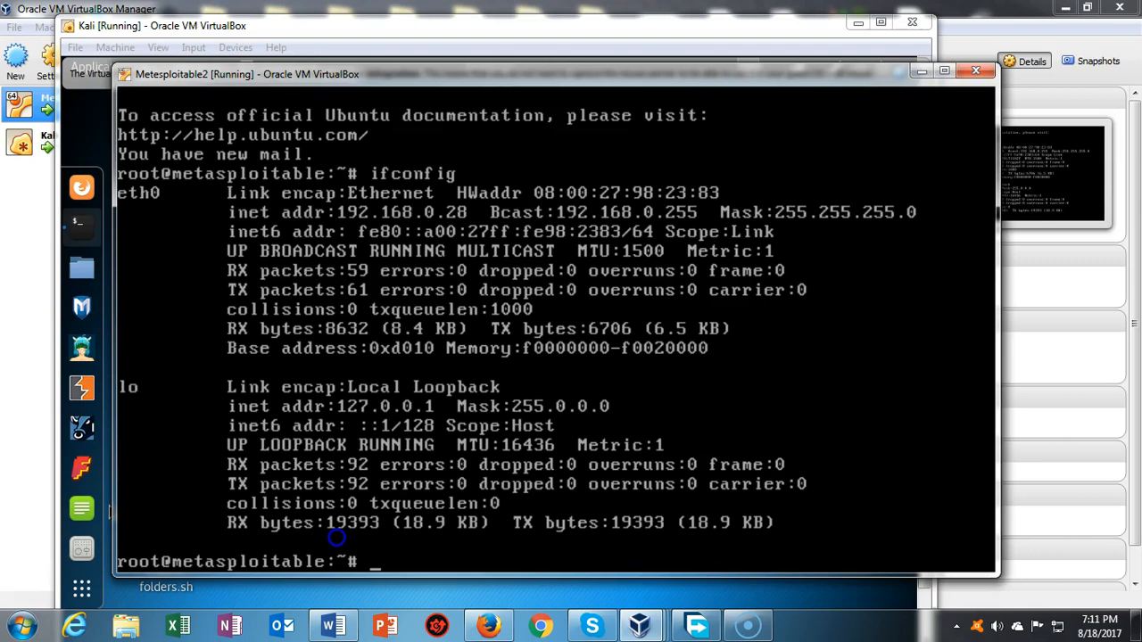
Step: Schedule the guest to reboot in one minute with 'shutdown -r 1'
text(shutdown -r )
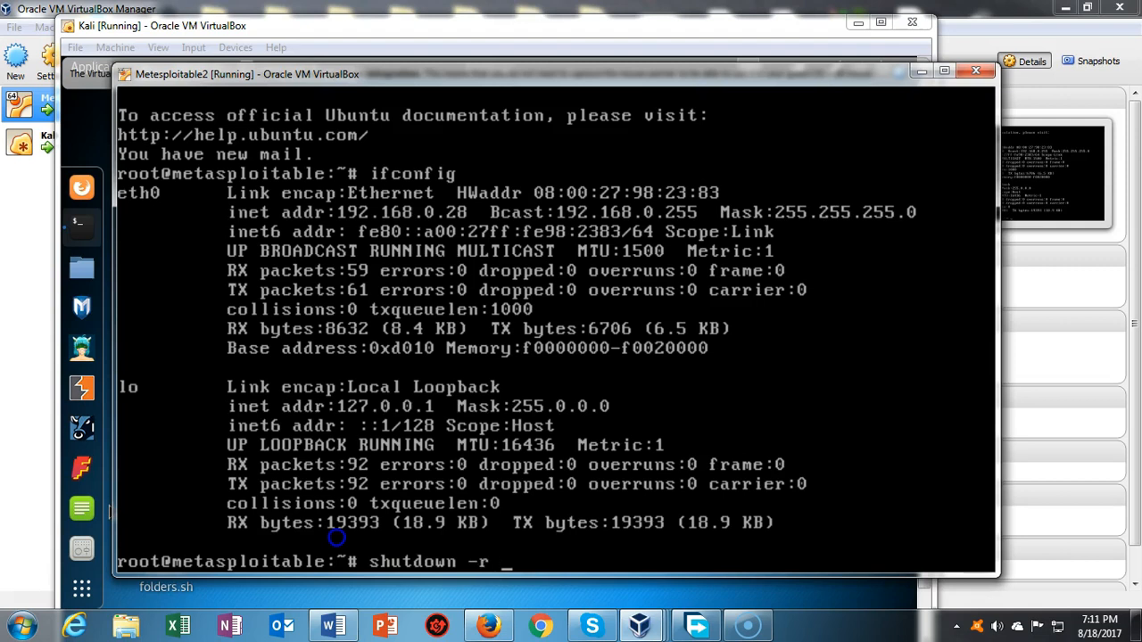
text(1)
key(Return)
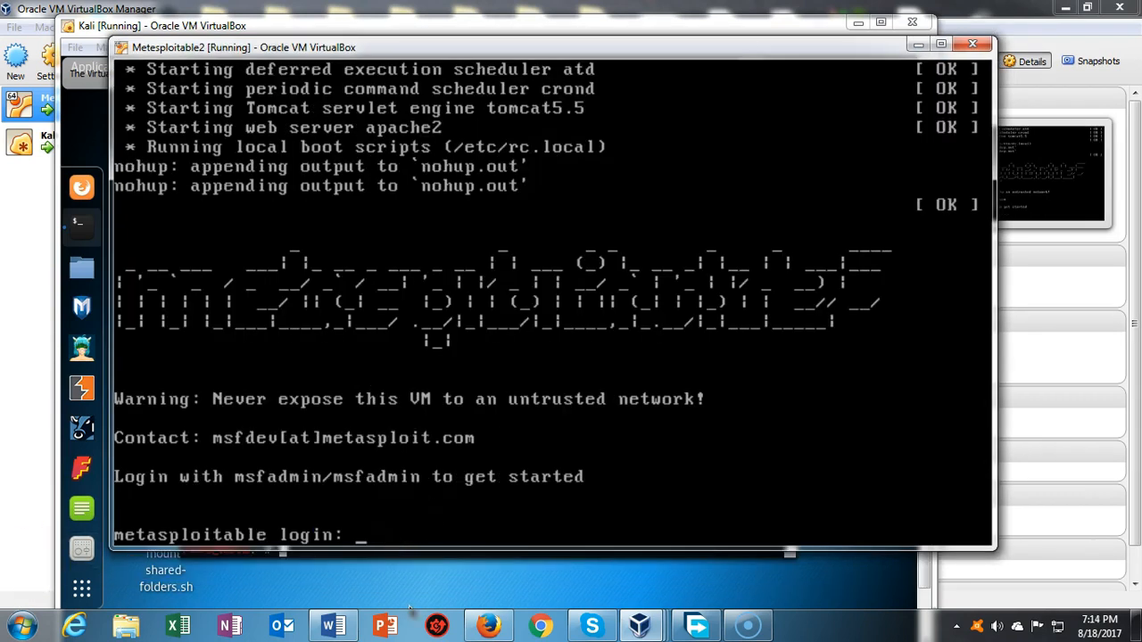
Step: Log in to the rebooted guest as root with the new password and start typing 'shutdown'
text(root)
key(Return)
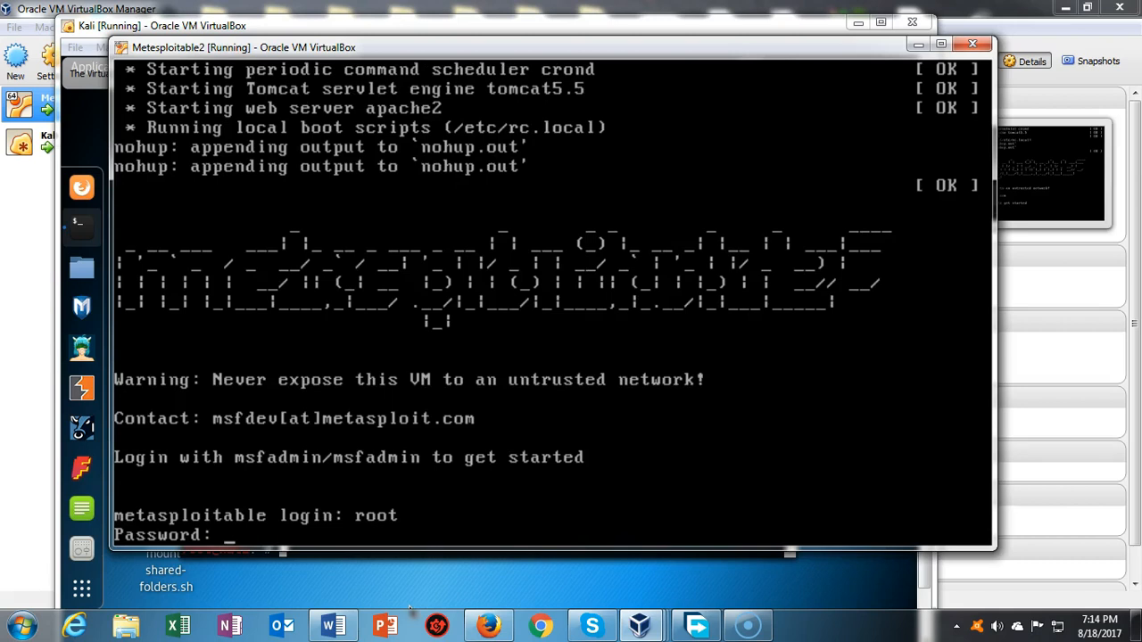
key(Return)
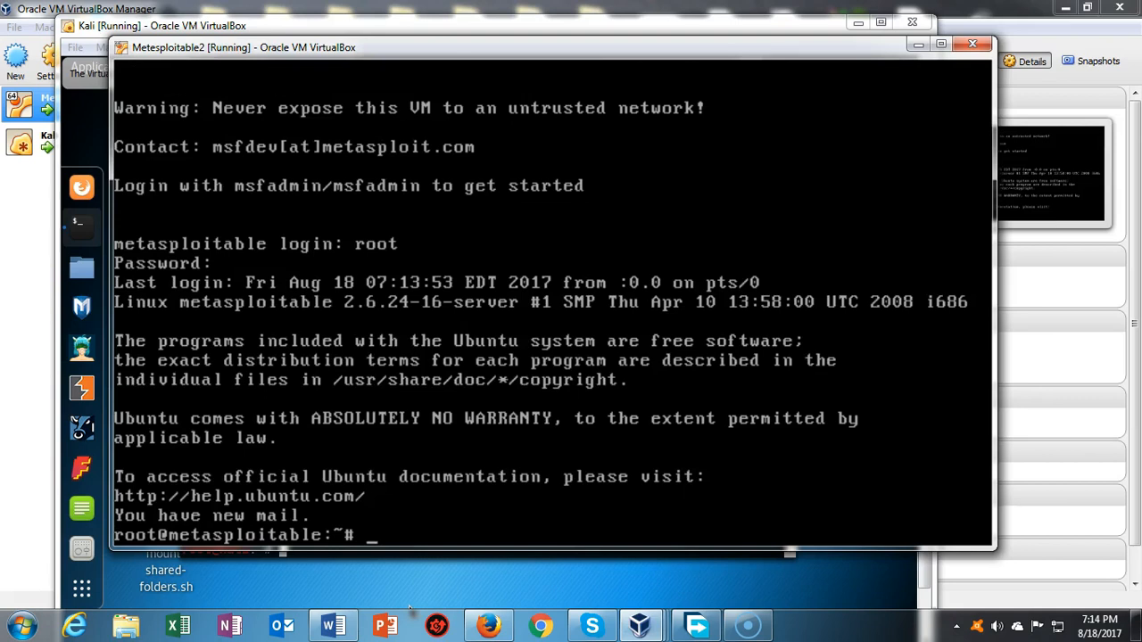
text(shutdown)
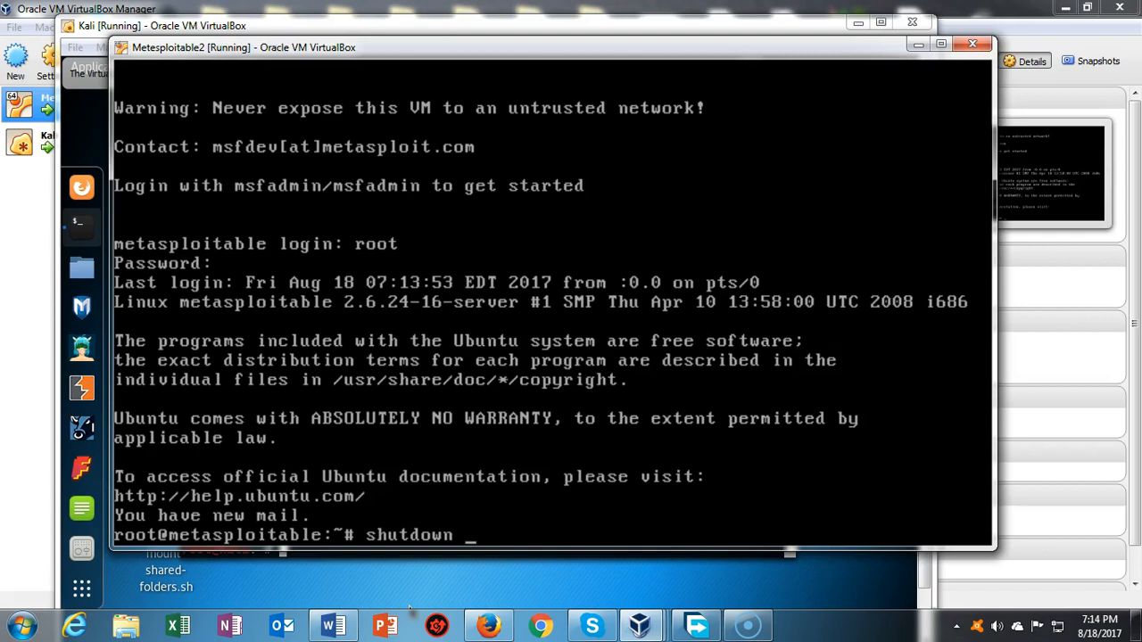
Step: Finish the command as 'shutdown 1' and run it to shut the guest down in one minute
text(-)
key(BackSpace)
text(1)
key(Return)
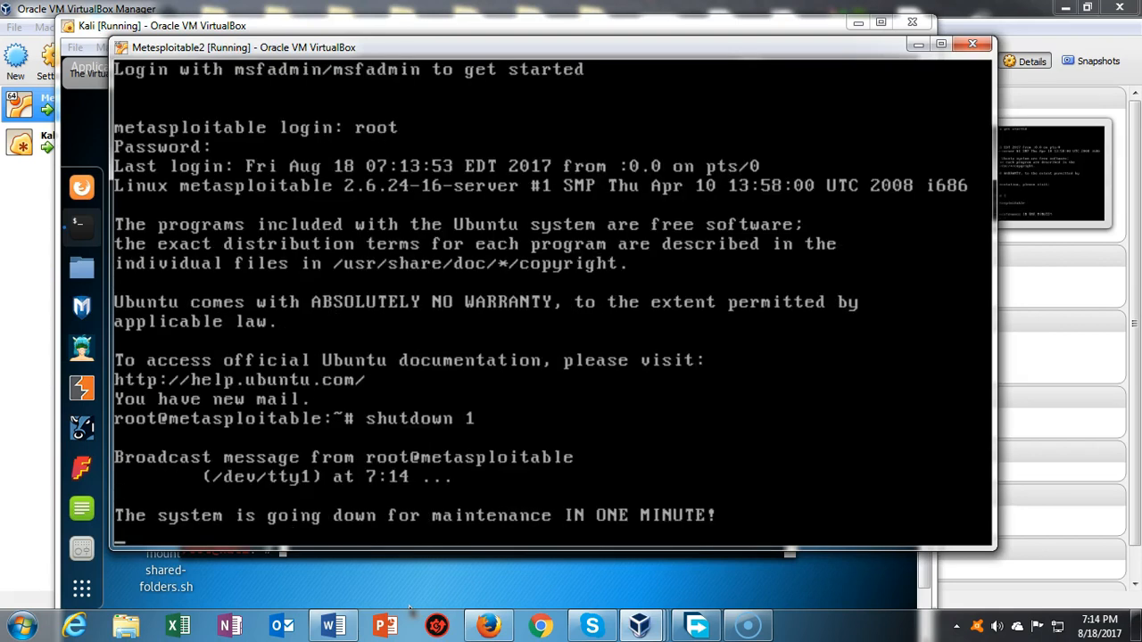